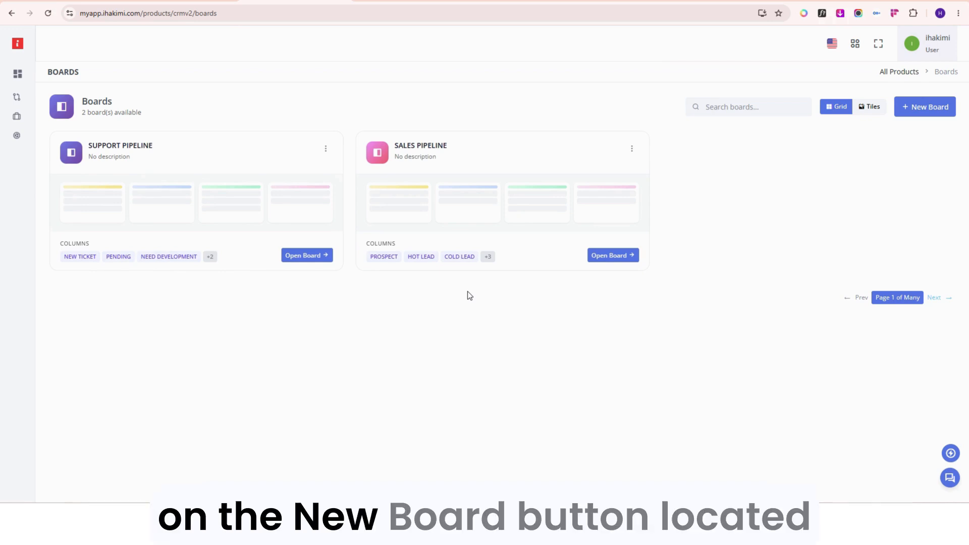
Start a new board named Sales Pipeline 2 and proceed to its column setup.
left_click(924, 107)
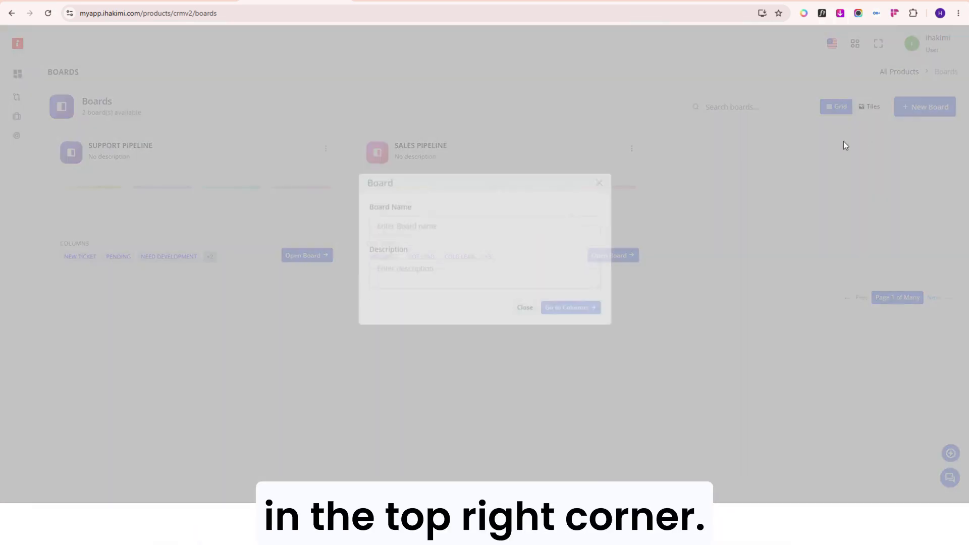
left_click(409, 240)
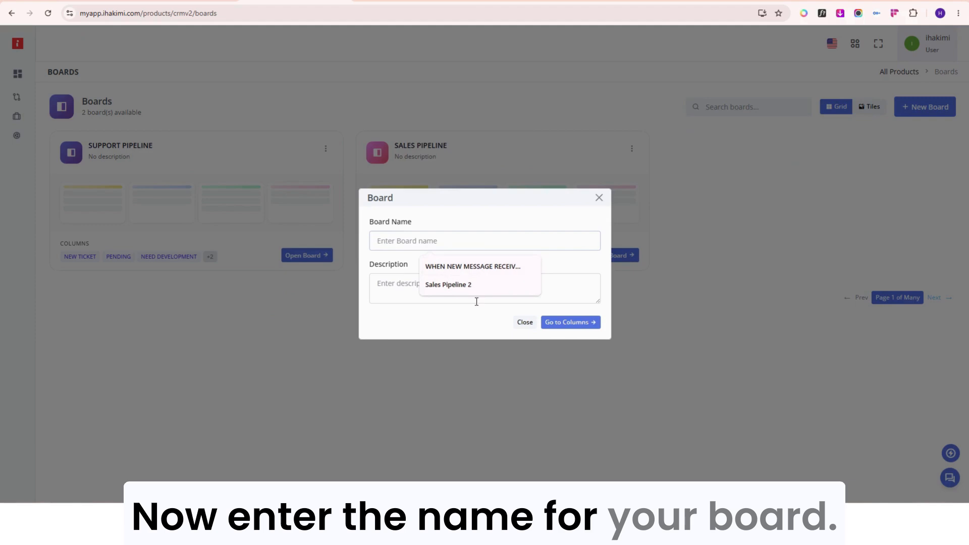
left_click(467, 285)
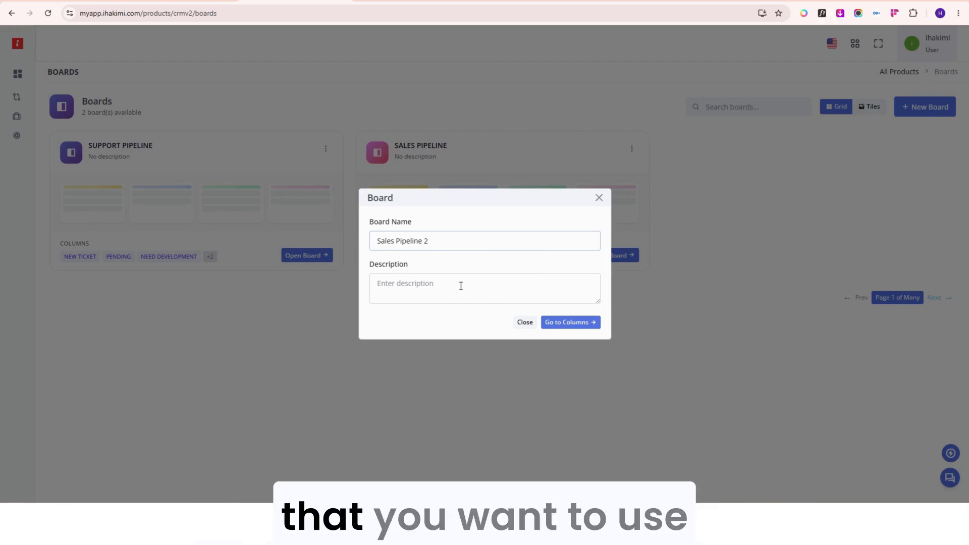
left_click(553, 323)
Add a first column to the board and name it New Lead.
left_click(470, 345)
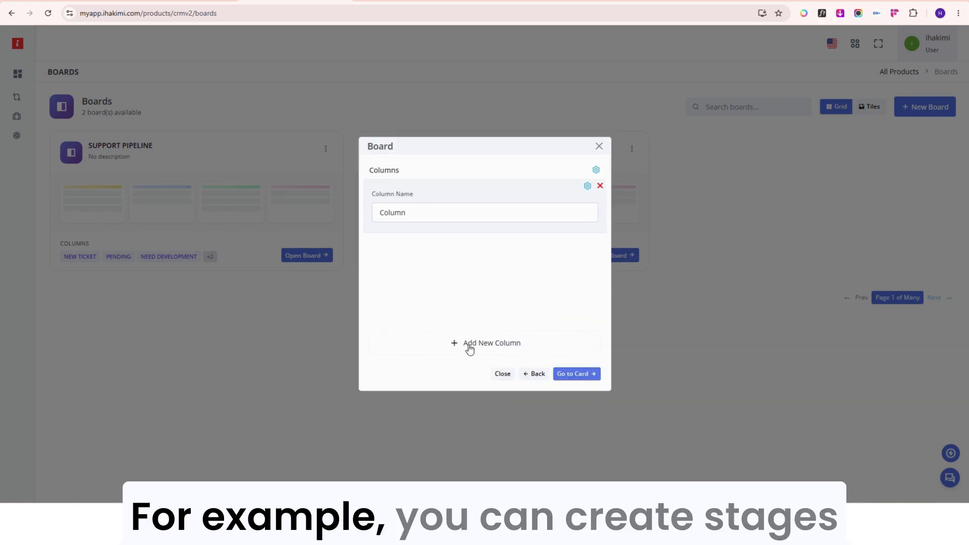
double_click(407, 218)
key("BackSpace")
type("New")
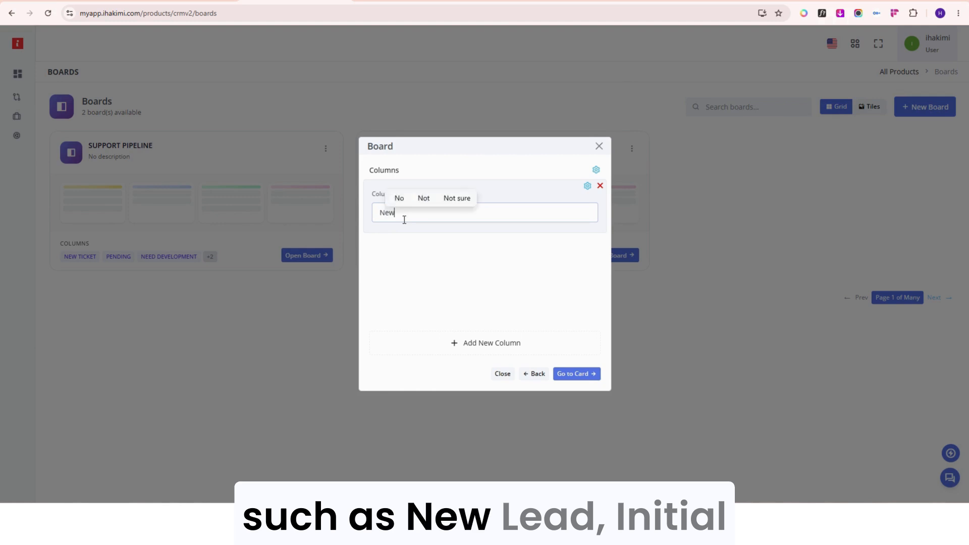
type(" Lead")
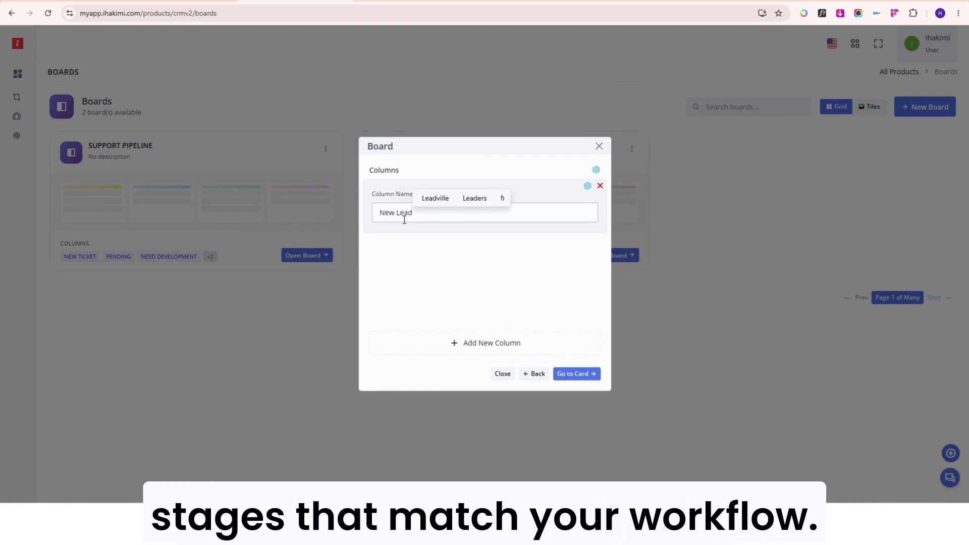
Add a second column to the board and name it Initial lead.
left_click(469, 348)
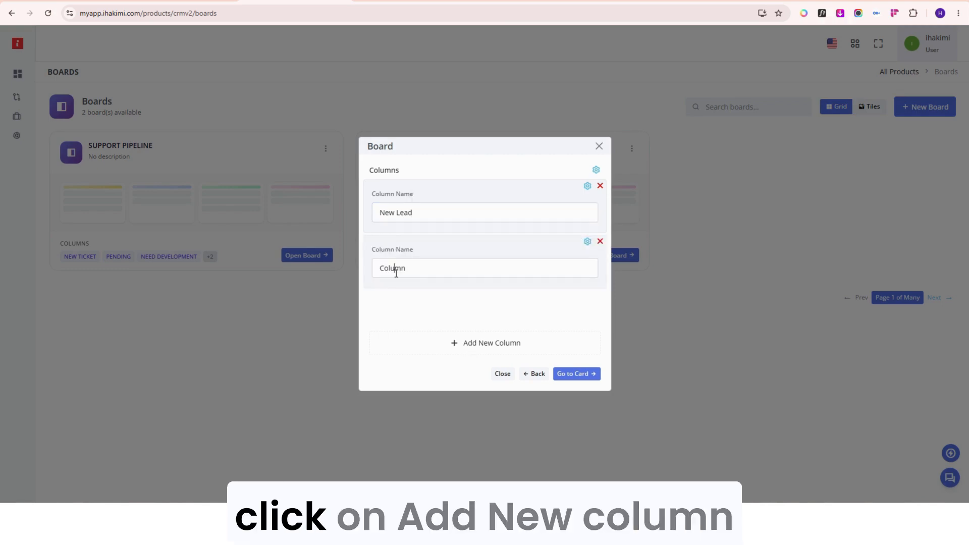
key("BackSpace")
type("Intit")
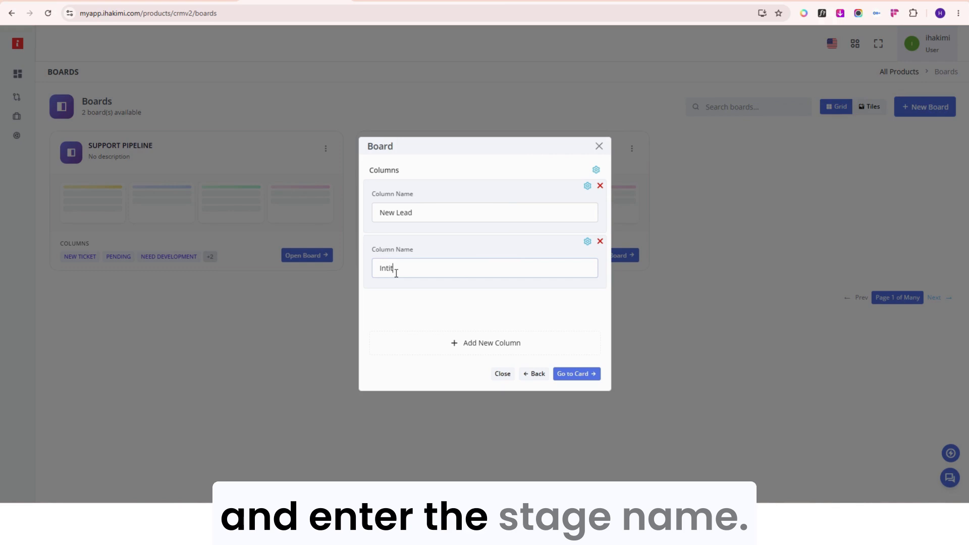
type("al lead")
double_click(396, 269)
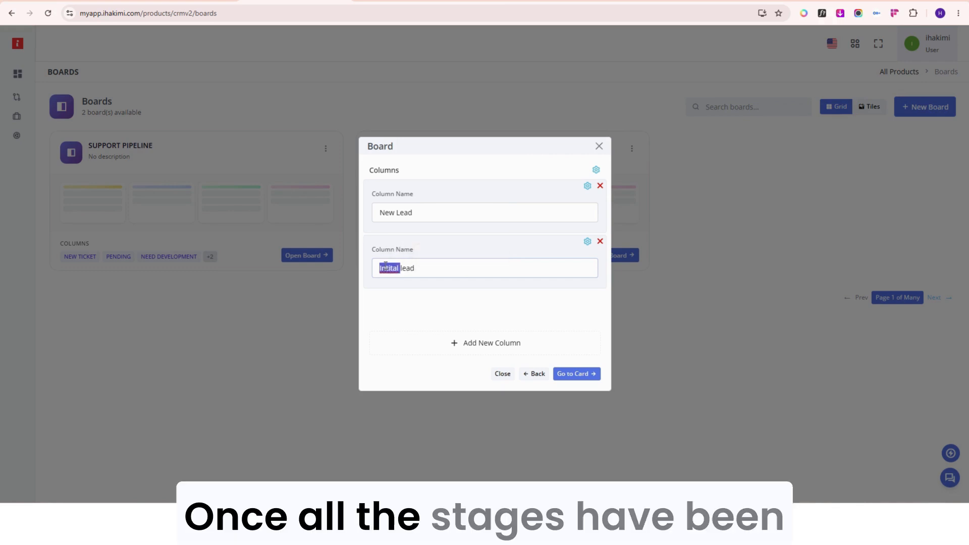
right_click(396, 268)
left_click(398, 232)
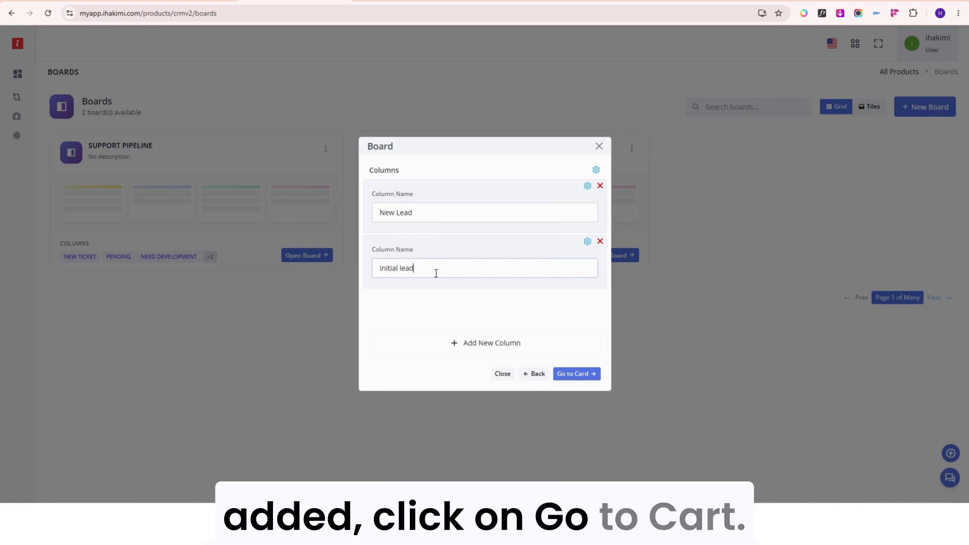
In the card setup, replace the sample text element with a clone of the Standard card template.
left_click(567, 374)
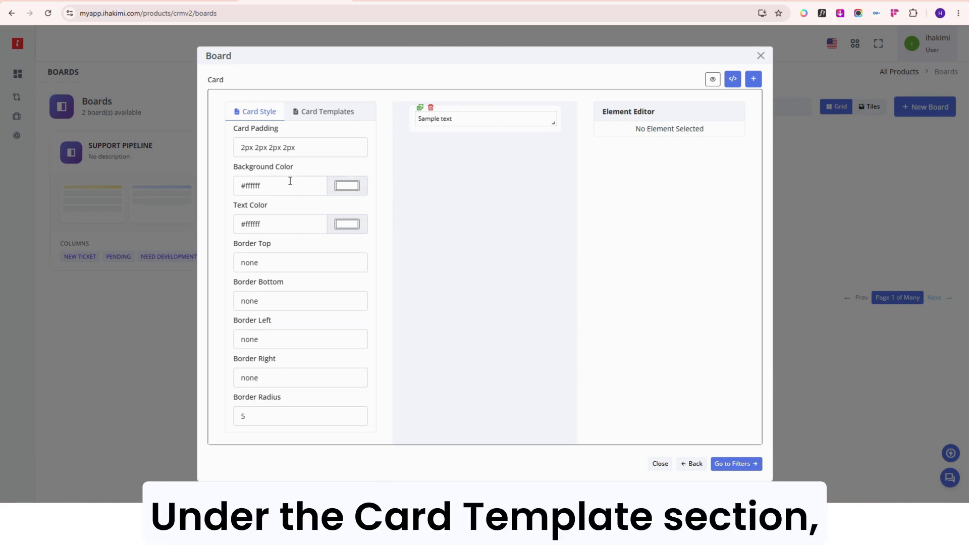
left_click(337, 111)
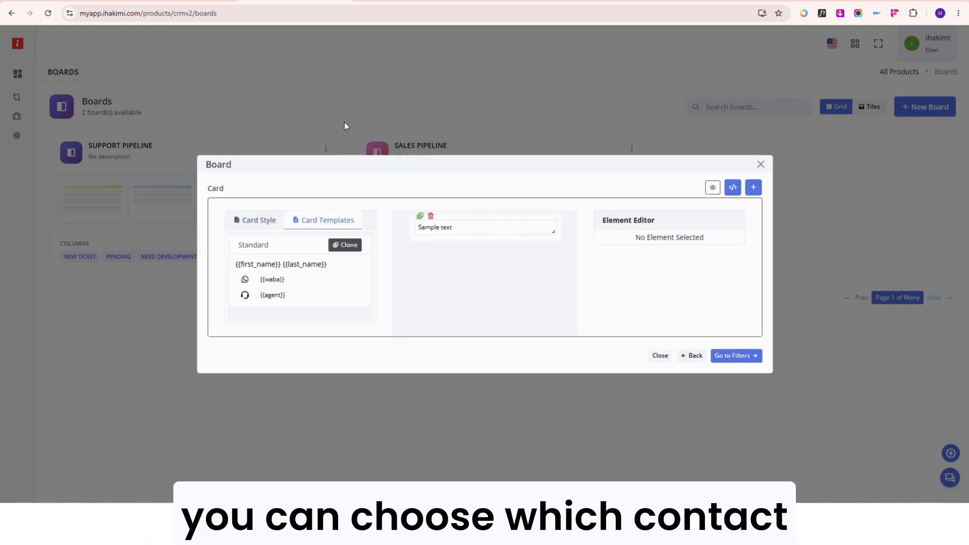
left_click(430, 215)
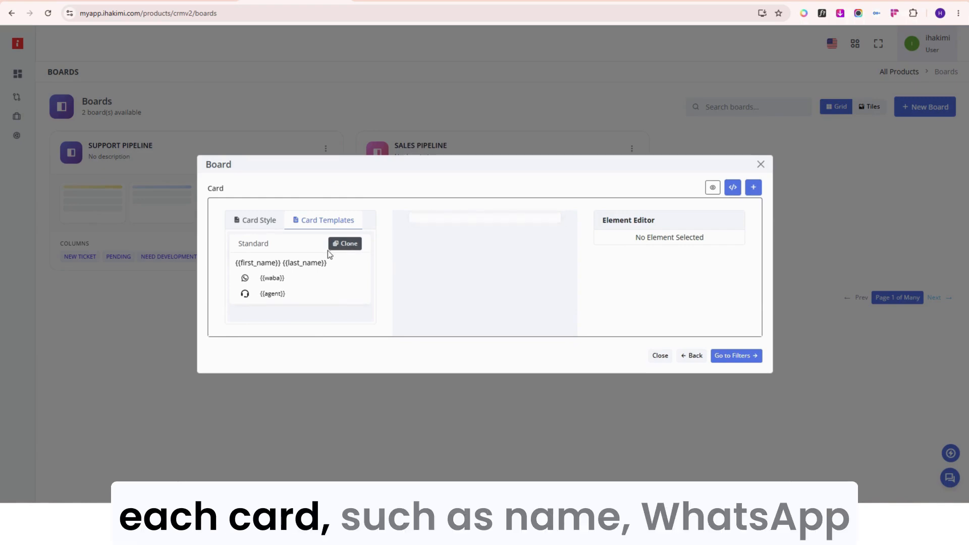
left_click(343, 244)
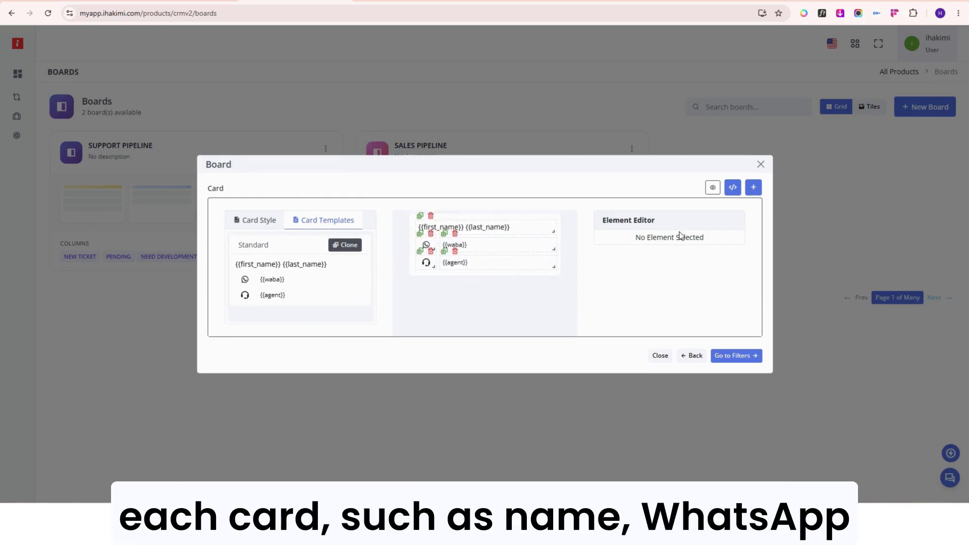
Review the available contact variables and card elements, and check the card preview.
left_click(736, 189)
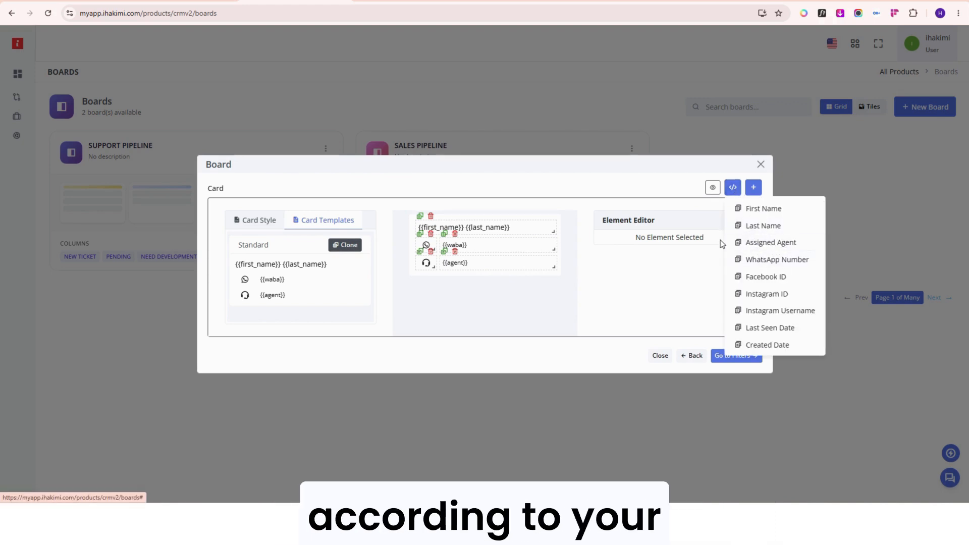
left_click(753, 187)
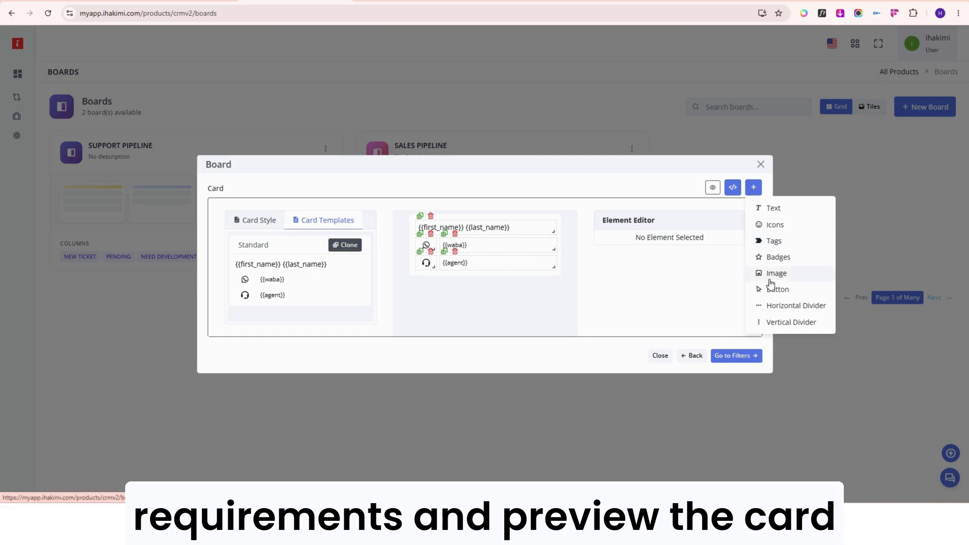
left_click(712, 189)
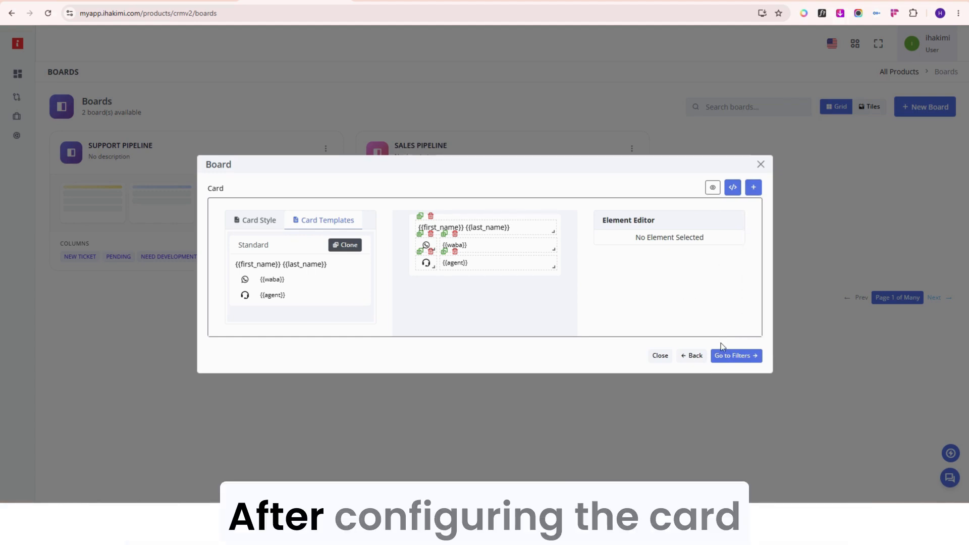
Create the board without any filter conditions and open Sales Pipeline 2.
left_click(728, 356)
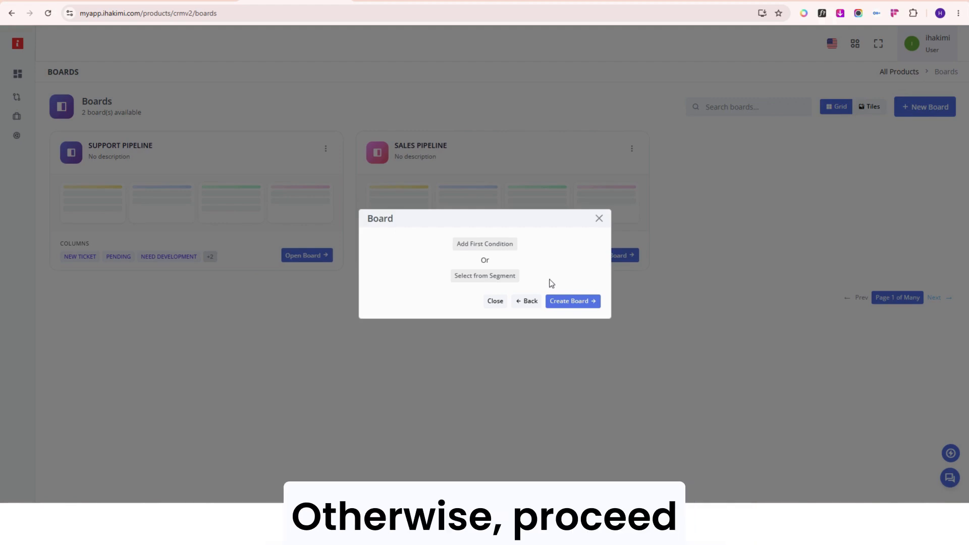
left_click(570, 301)
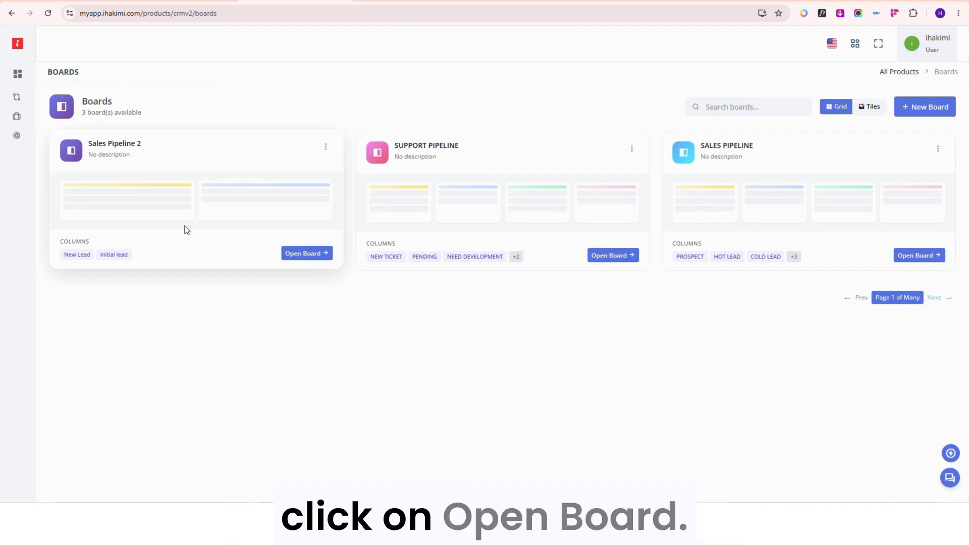
left_click(318, 254)
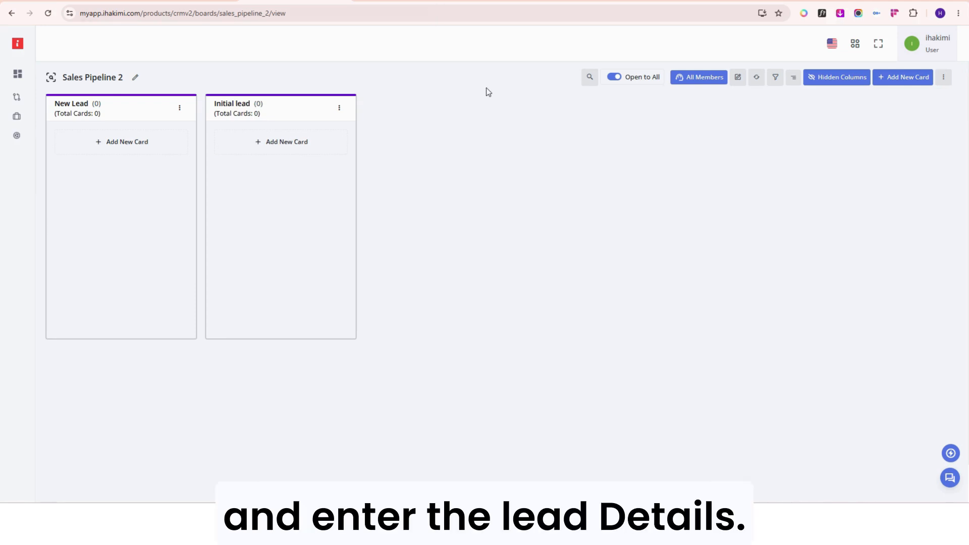
Add a new contact card with the contact's name and WhatsApp number, and proceed to its additional fields.
left_click(902, 77)
left_click(883, 98)
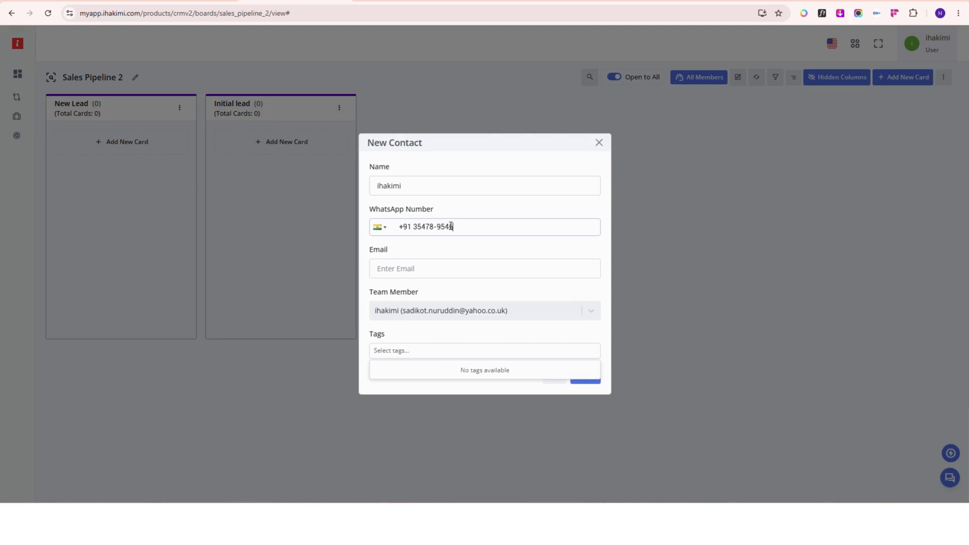
left_click(583, 382)
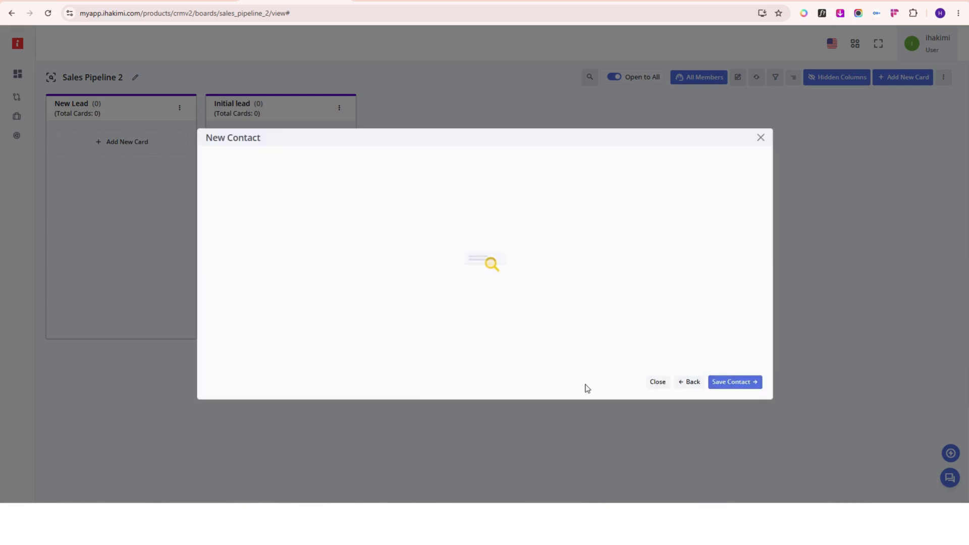
Assign the new contact to the New Lead stage of Sales Pipeline 2 and save it.
left_click(288, 171)
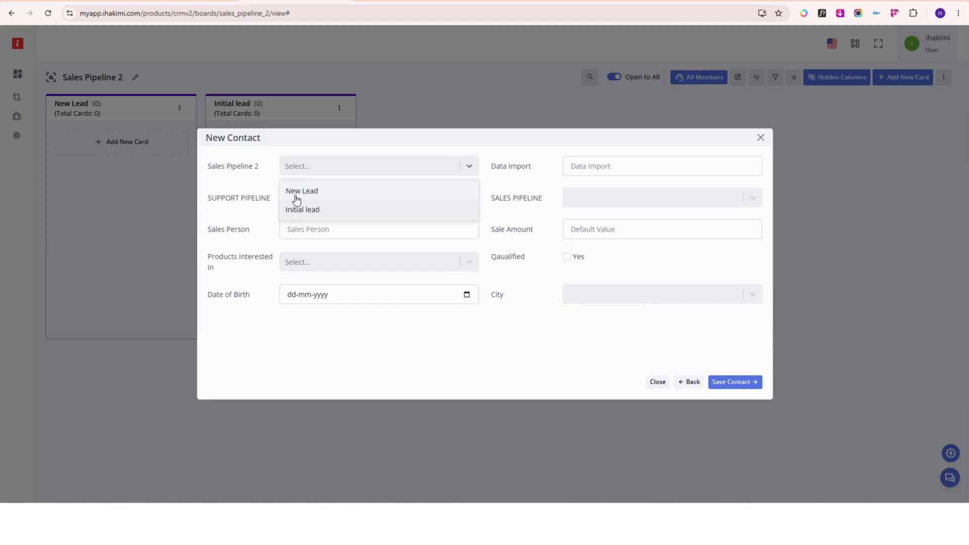
left_click(297, 192)
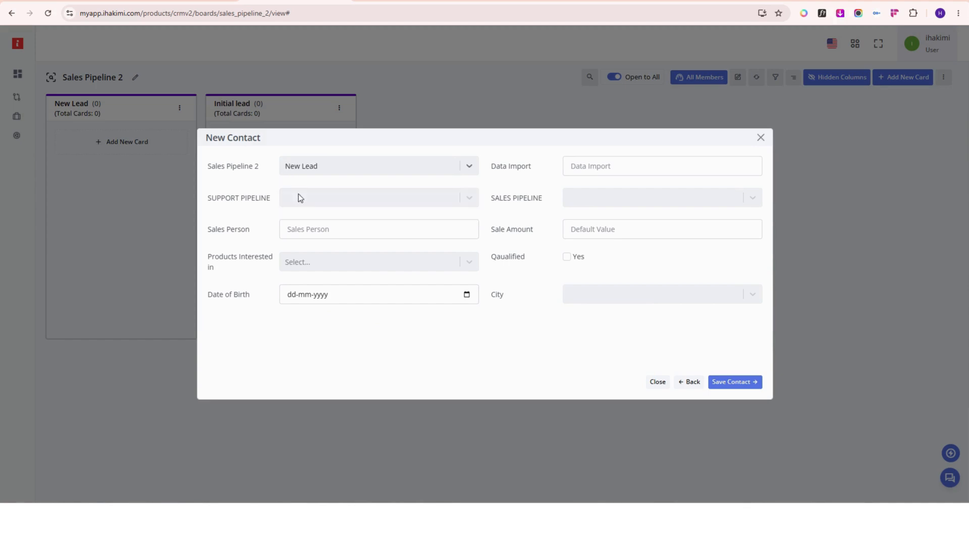
left_click(718, 382)
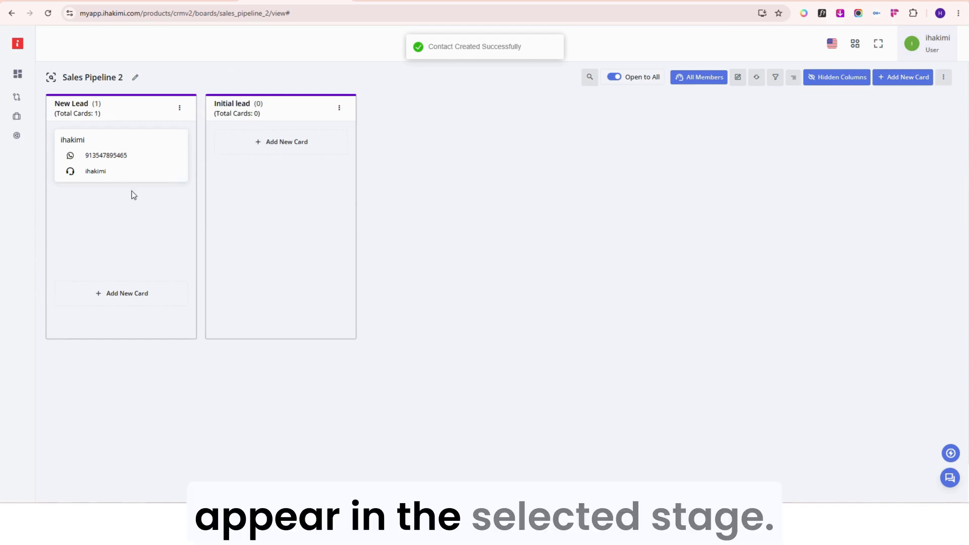
Move the contact card from the New Lead column to the Initial lead column.
mouse_move(129, 174)
left_mouse_down()
mouse_move(234, 156)
mouse_move(131, 162)
left_mouse_up()
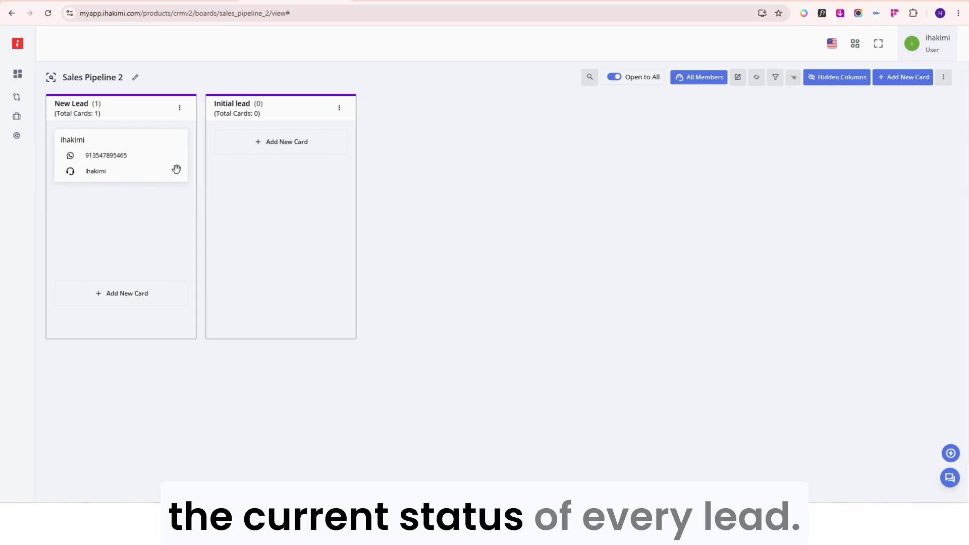
left_click_drag(176, 169, 255, 193)
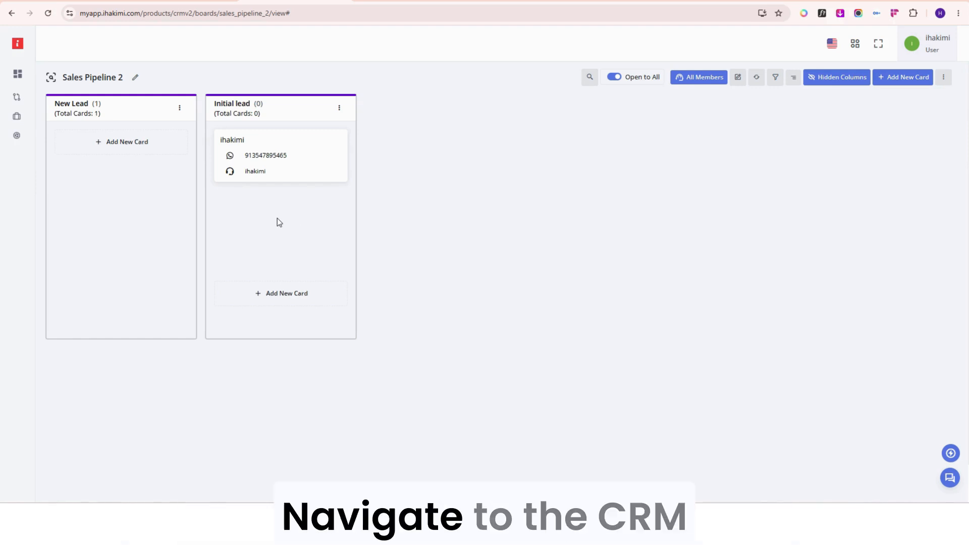
Open the third contact's conversation in the CRM Live Chat and expand the contact details.
left_click(33, 138)
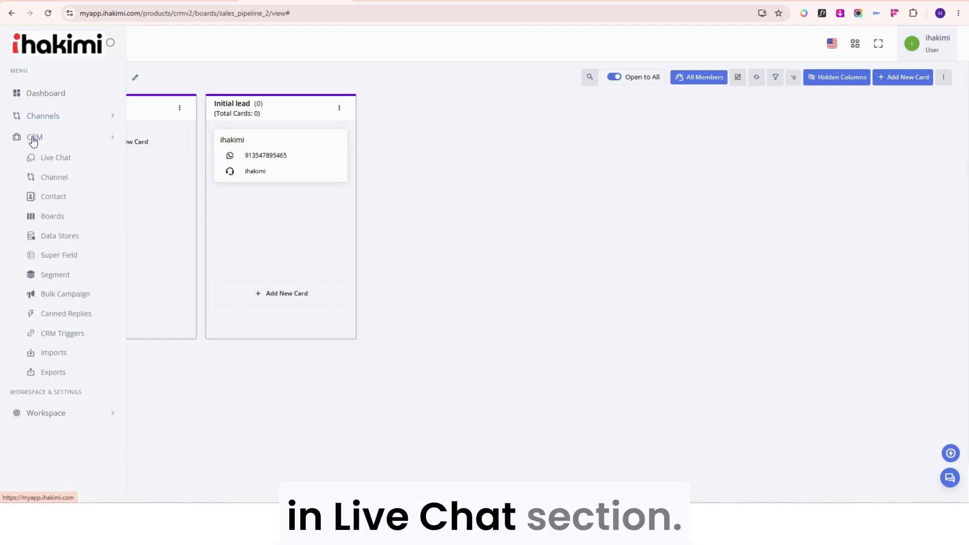
left_click(45, 160)
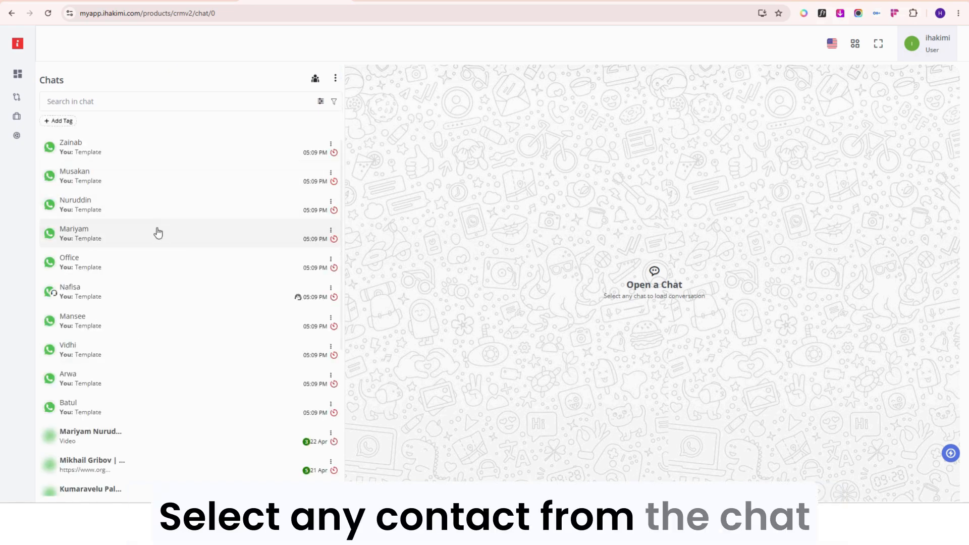
left_click(155, 211)
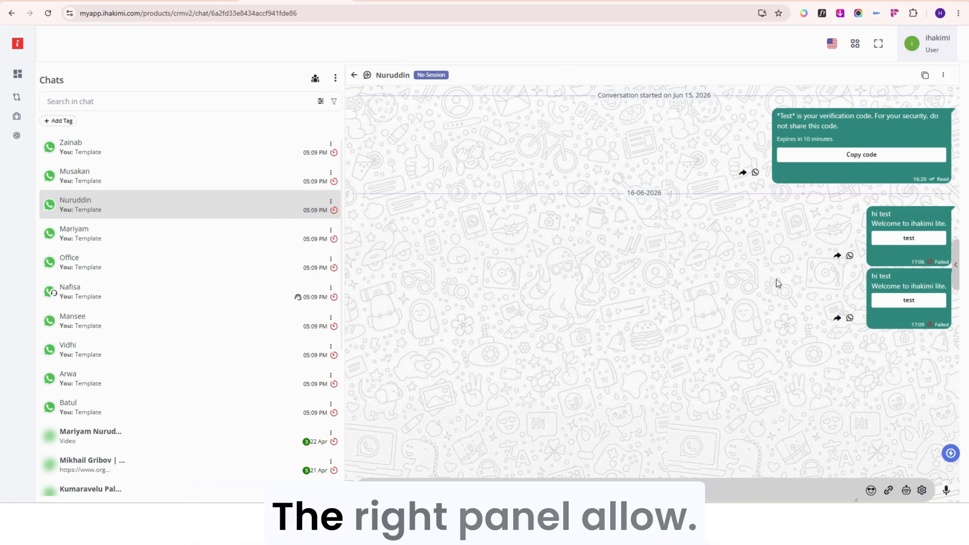
left_click(955, 265)
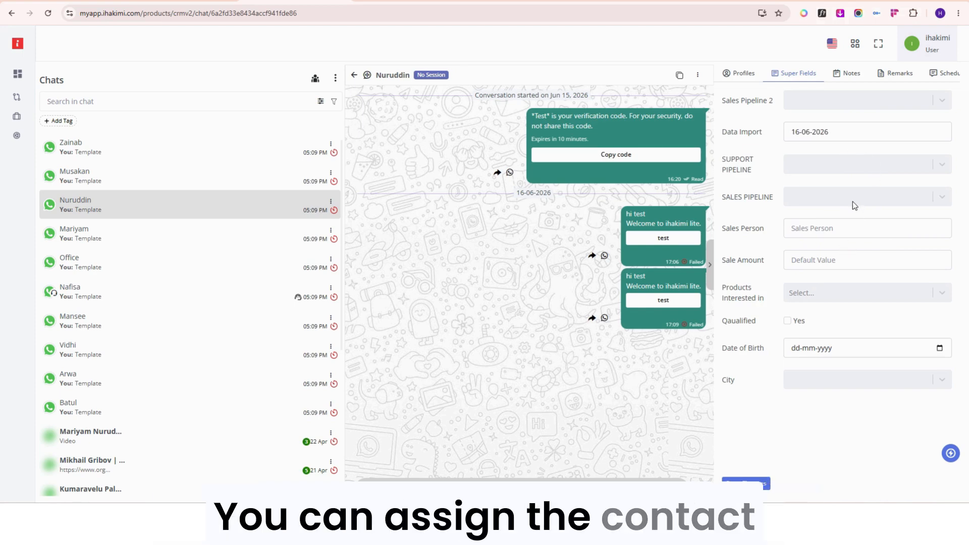
Set the contact's Sales Pipeline 2 stage to New Lead and City to India, and save the changes.
left_click(812, 105)
left_click(814, 129)
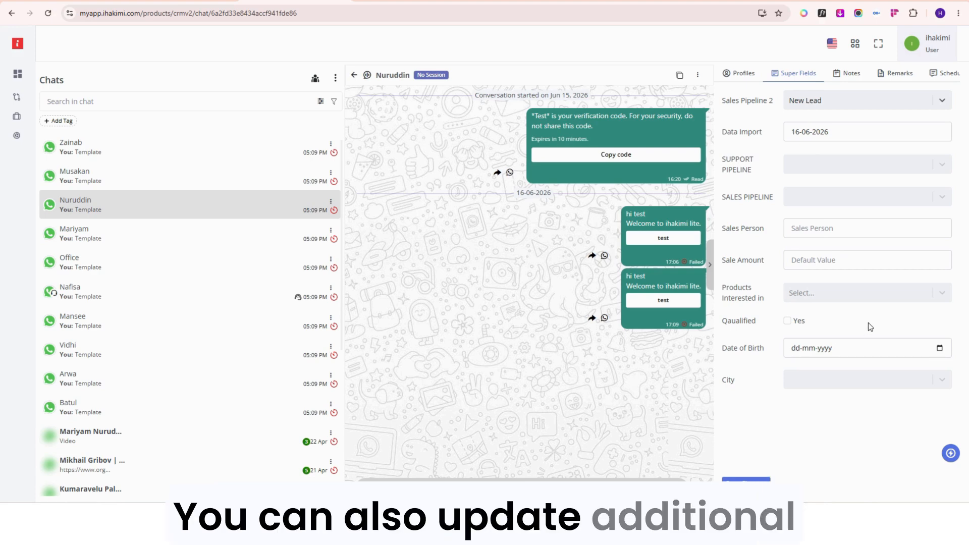
left_click(852, 379)
left_click(822, 403)
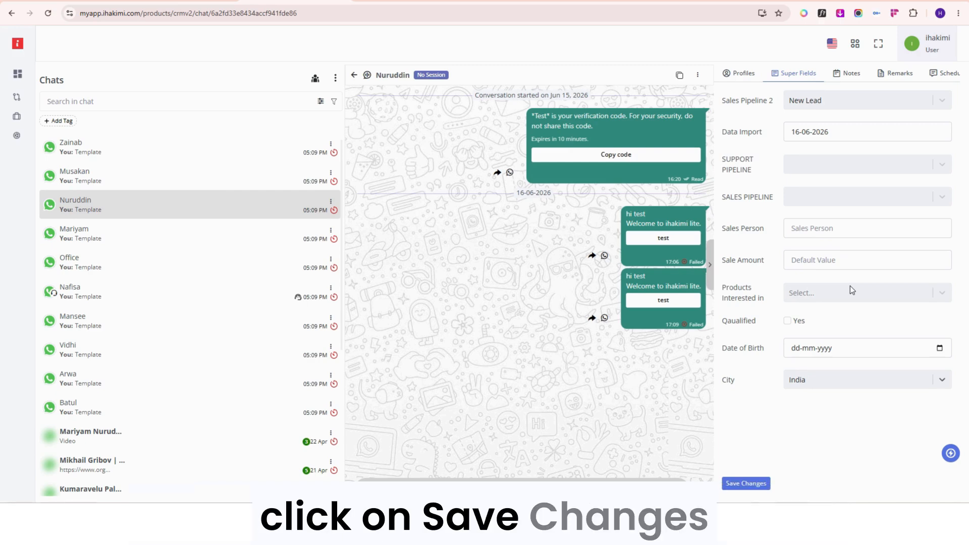
left_click(756, 485)
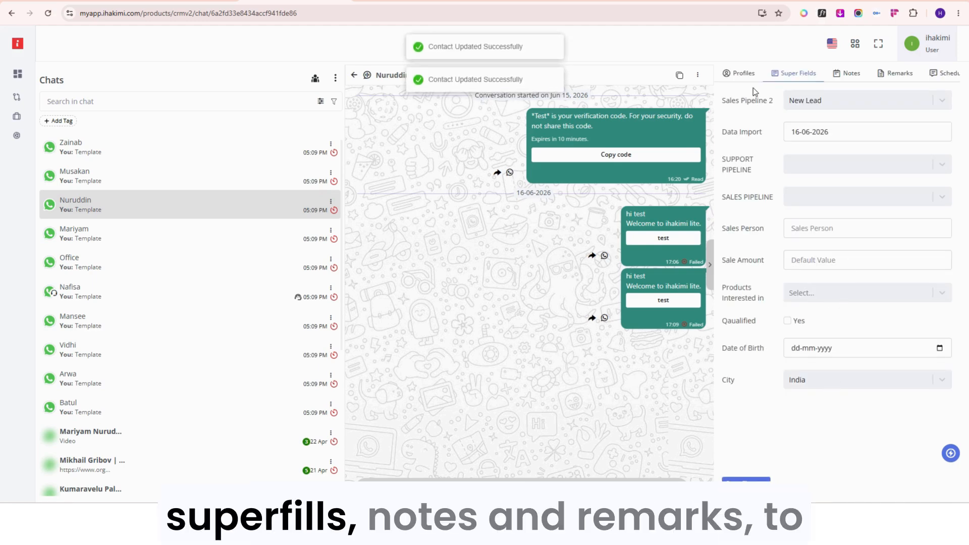
Look at the contact's Notes section.
scroll(749, 76, "right", 1)
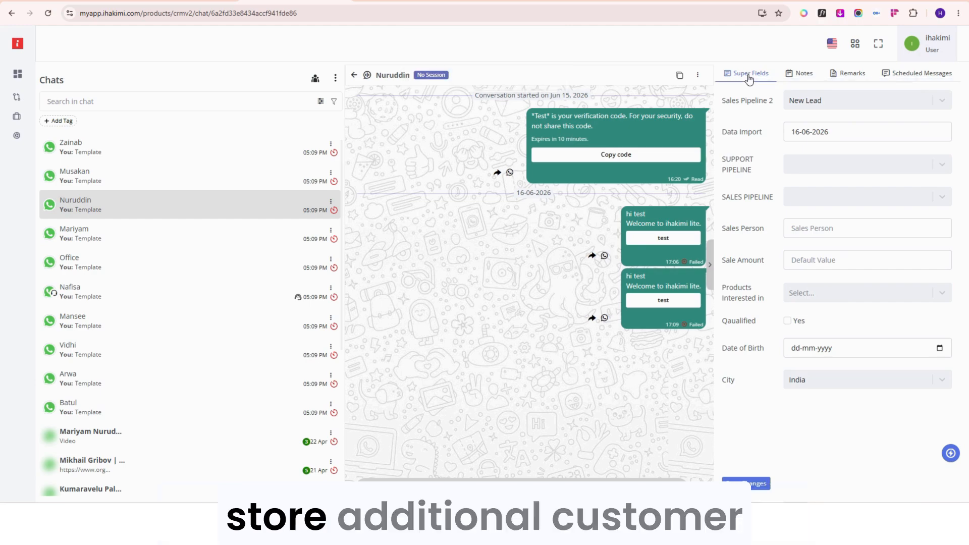
left_click(798, 73)
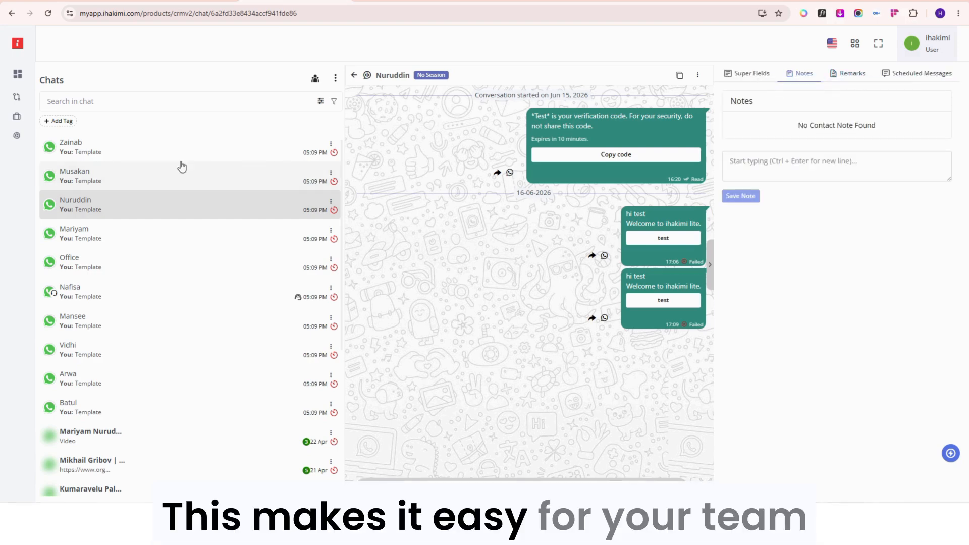
Return to the CRM Boards overview.
mouse_move(33, 146)
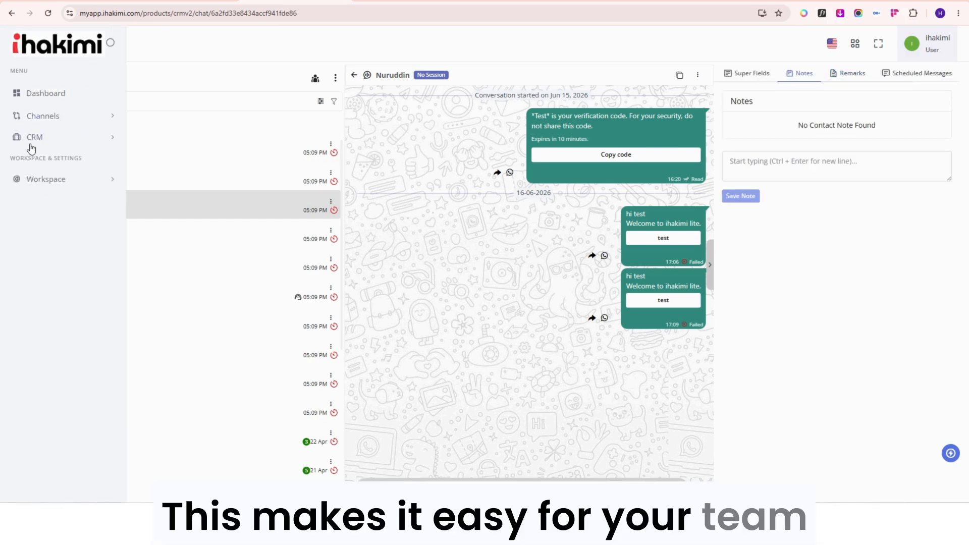
left_click(55, 137)
left_click(59, 217)
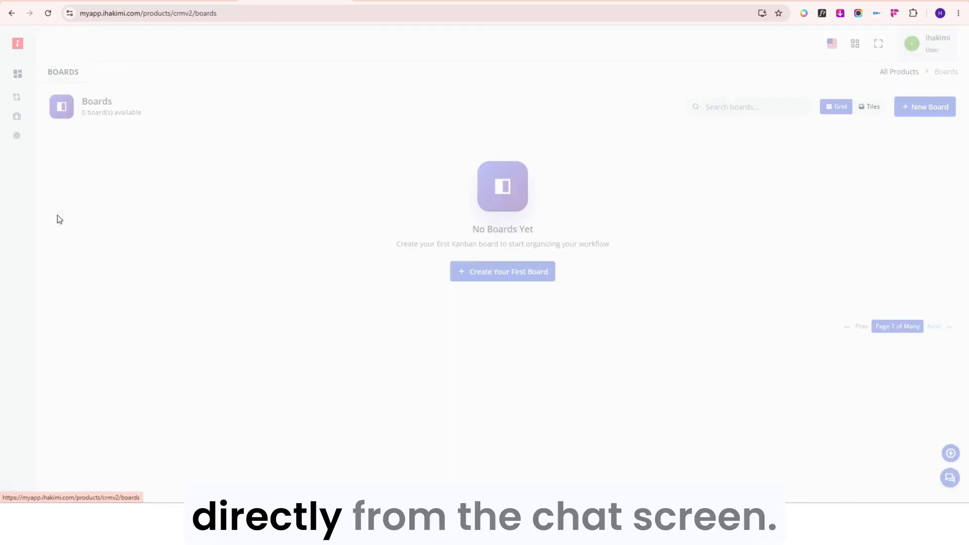